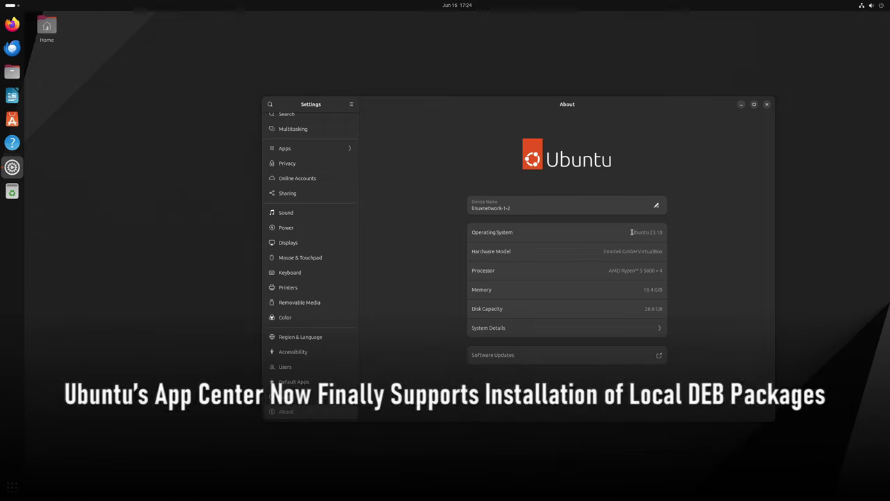
Highlight the operating system version on the system's About page
drag(632, 232, 652, 234)
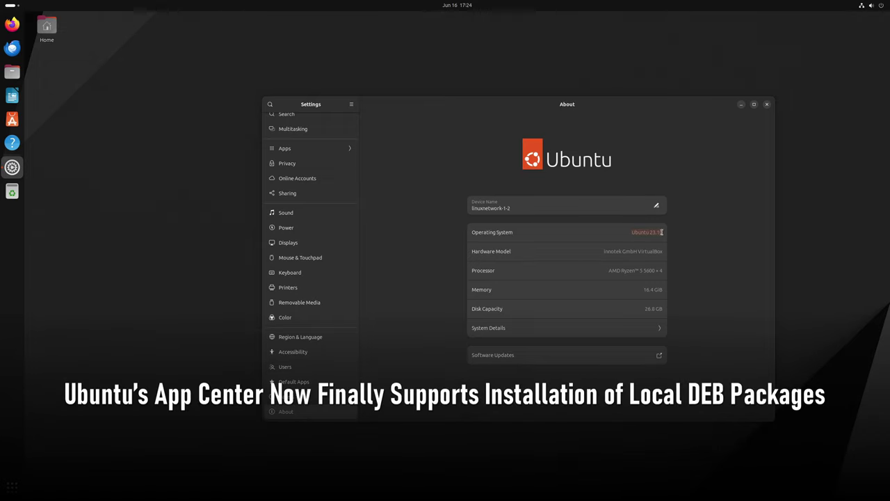
click(666, 238)
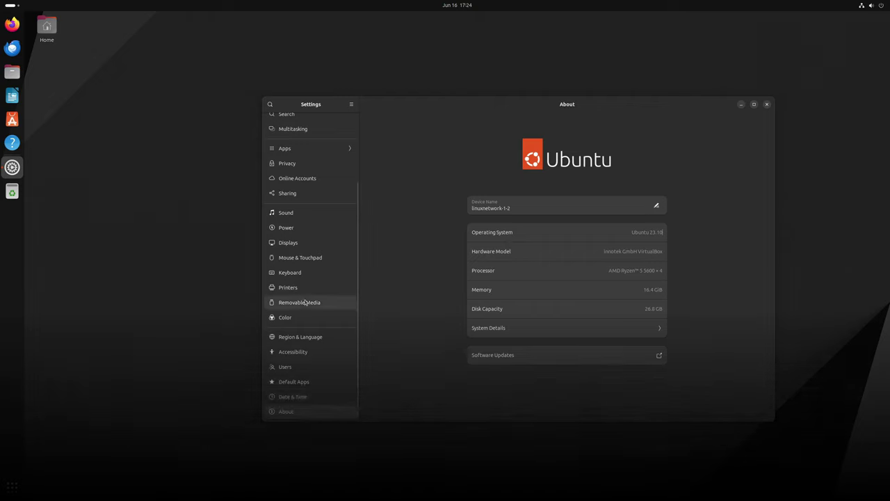
Set the desktop background to the pixel-art sunset warrior picture and minimize Settings to view it
scroll(327, 299, up, 3)
click(313, 159)
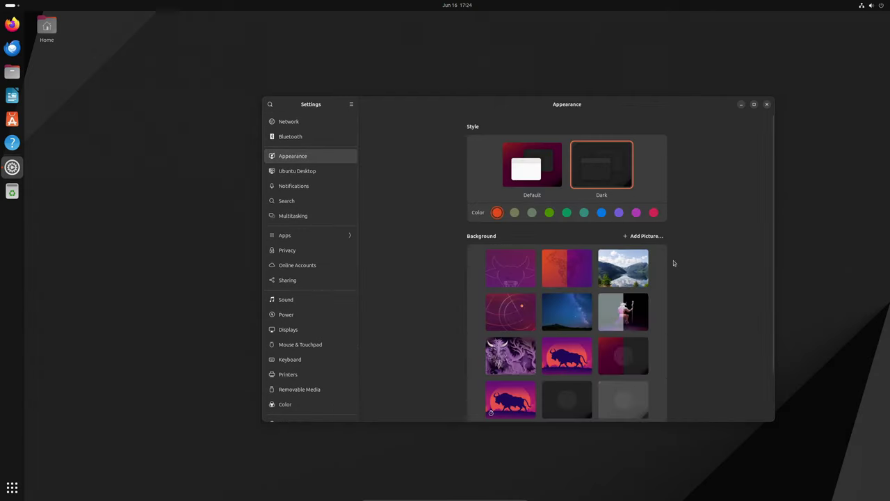
scroll(696, 265, down, 1)
scroll(730, 380, down, 1)
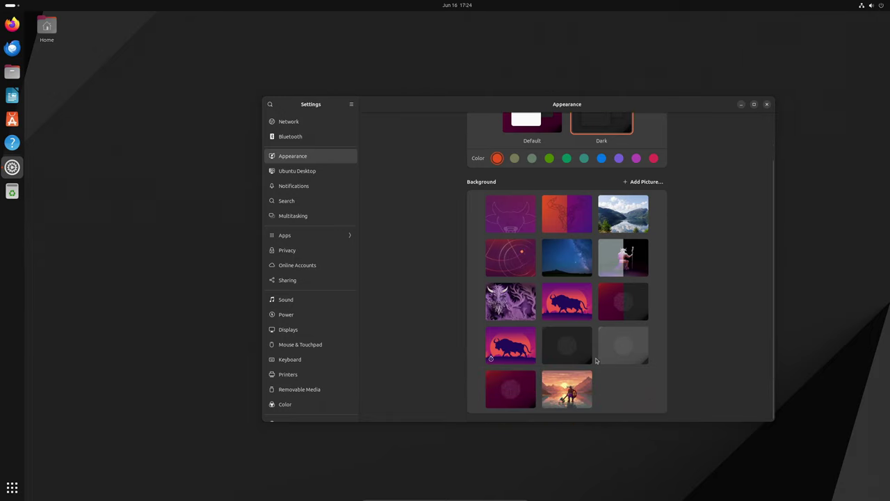
click(579, 392)
click(741, 103)
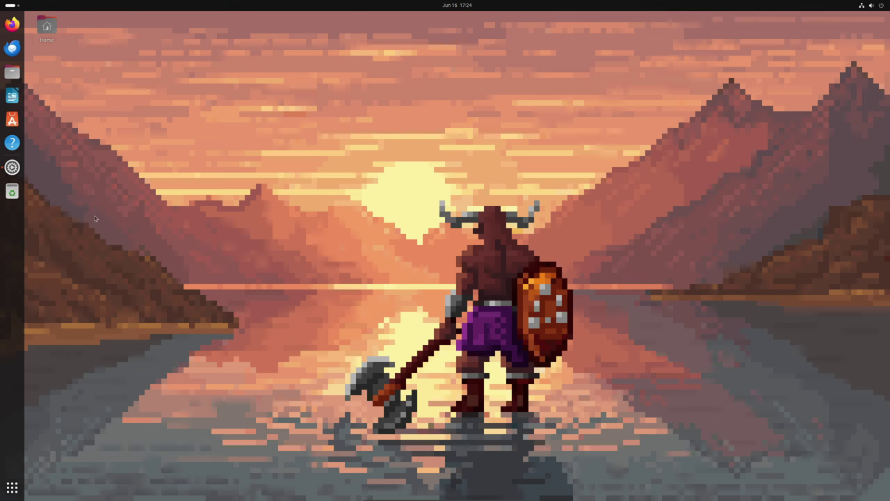
Restore the Settings window and set the desktop background to the dark grey maze wallpaper
click(12, 167)
scroll(490, 262, up, 2)
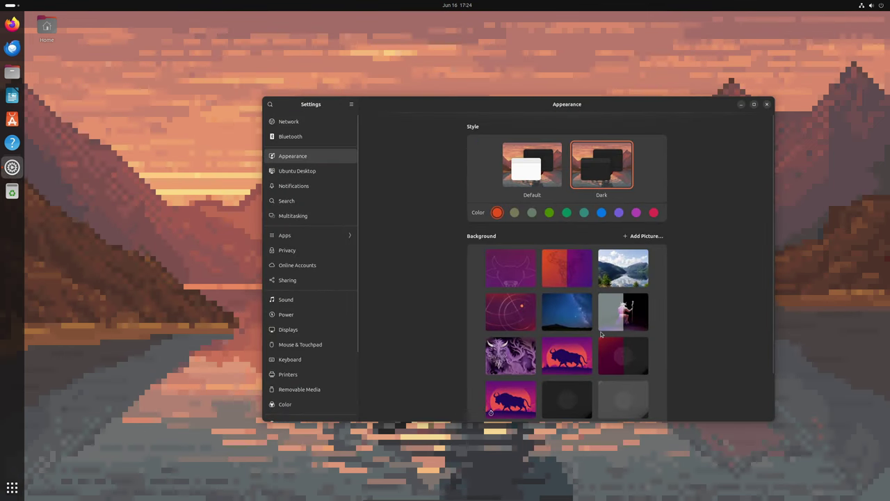
scroll(591, 324, down, 1)
click(567, 364)
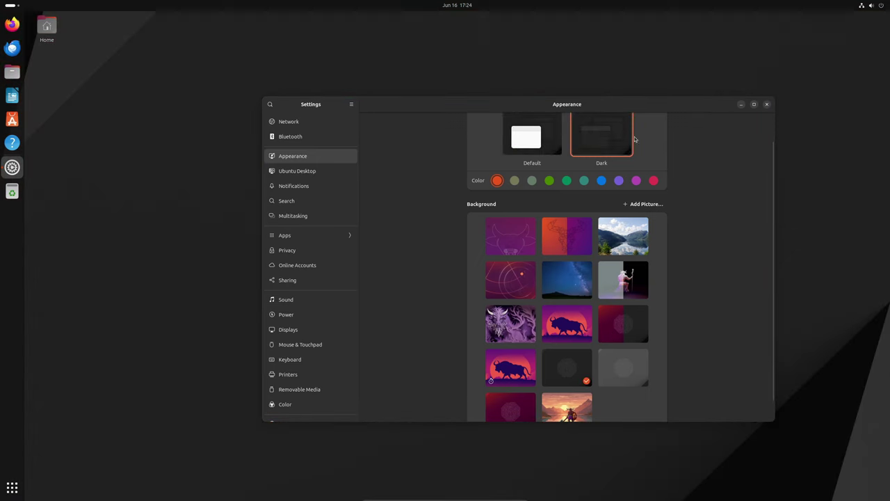
scroll(656, 131, up, 1)
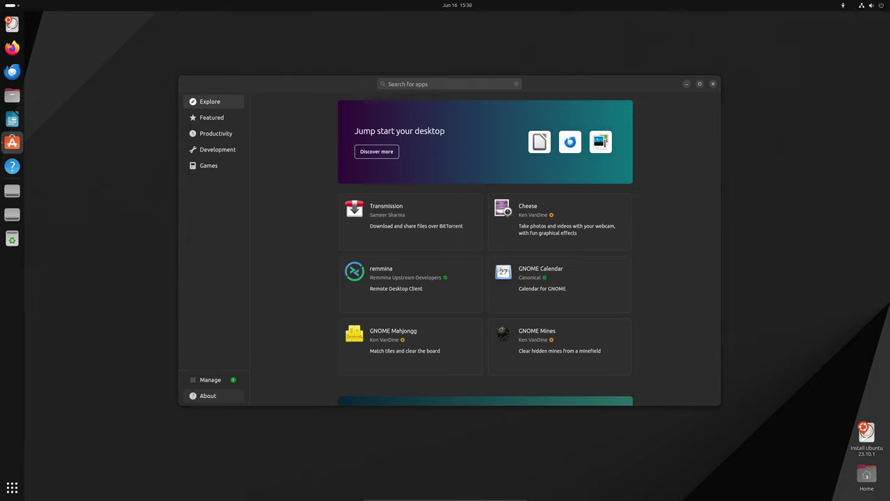
Switch to App Center, view its version information and return to the Explore page
click(208, 395)
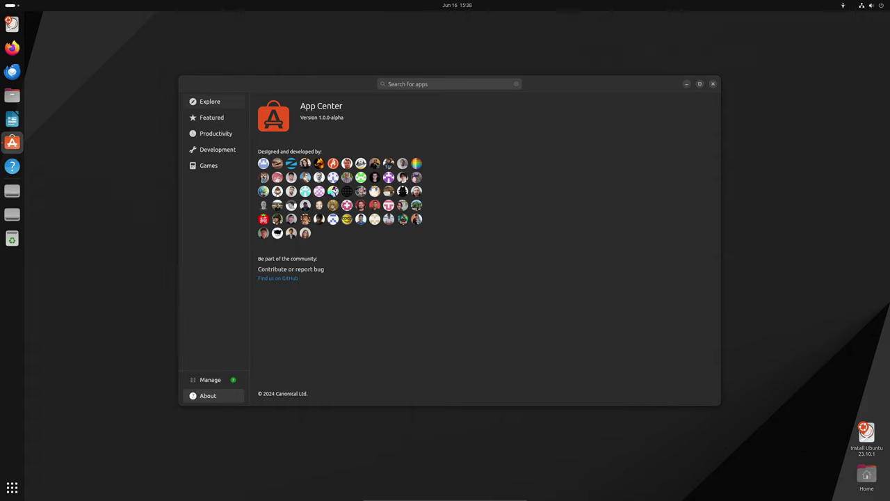
click(209, 101)
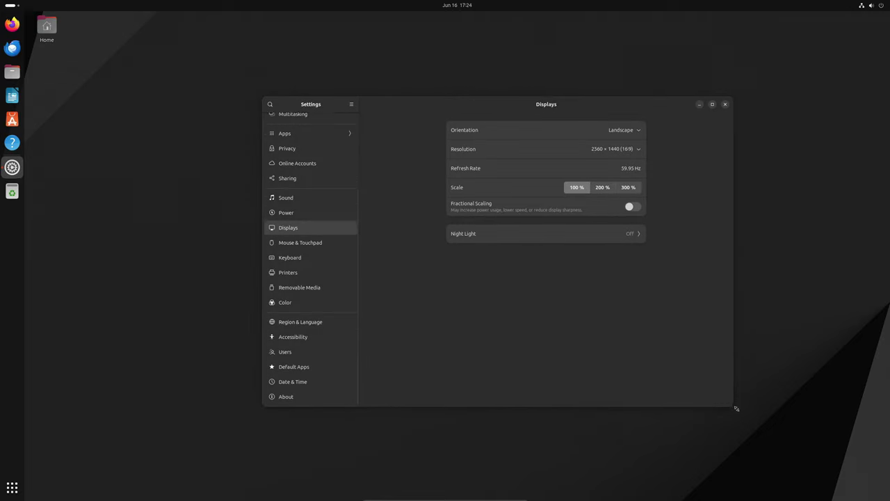
Switch to Settings, enlarge its window slightly and show the operating system version on the About page
drag(737, 409, 774, 421)
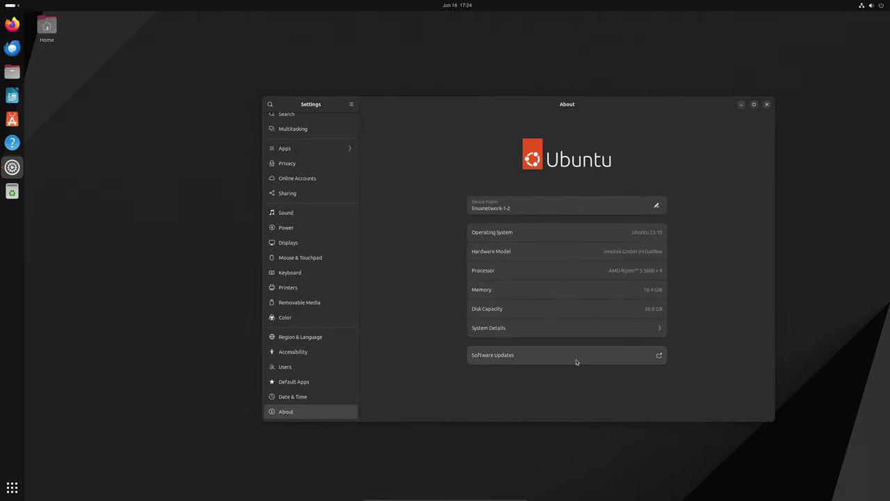
click(662, 233)
Apply the pixel-art sunset warrior wallpaper from the Appearance settings and minimize the window
scroll(304, 302, up, 1)
scroll(304, 302, up, 2)
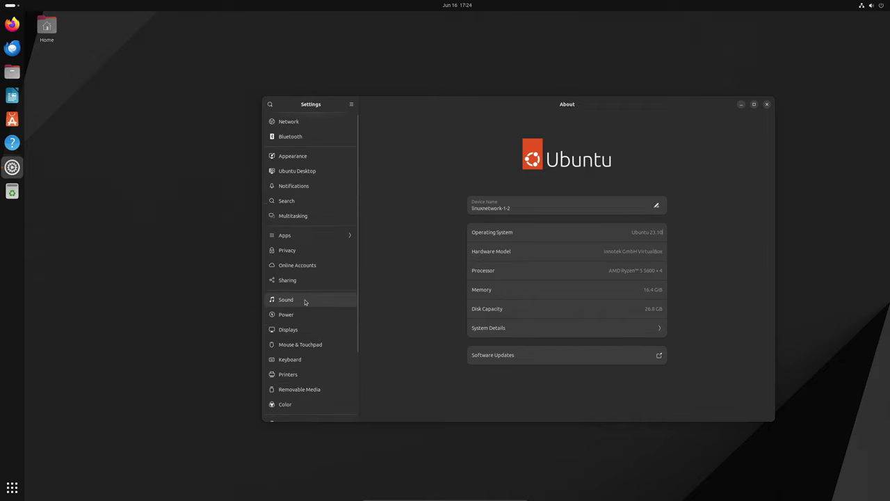
click(311, 158)
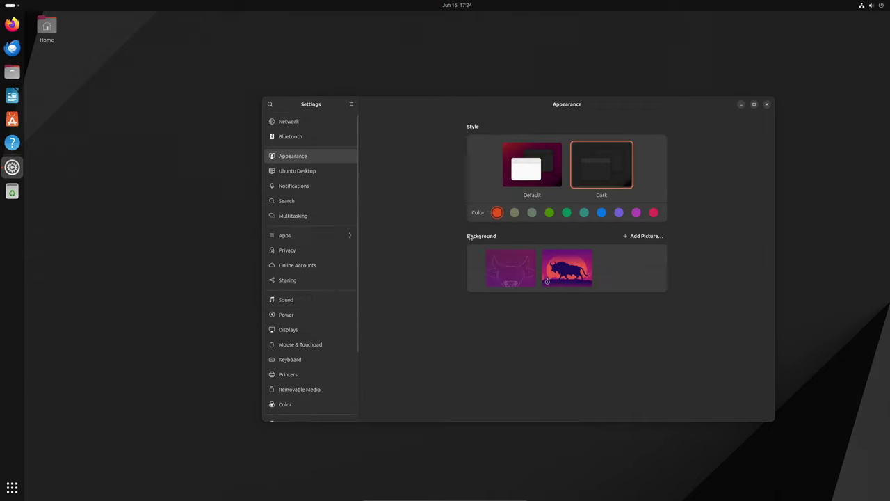
scroll(696, 262, down, 1)
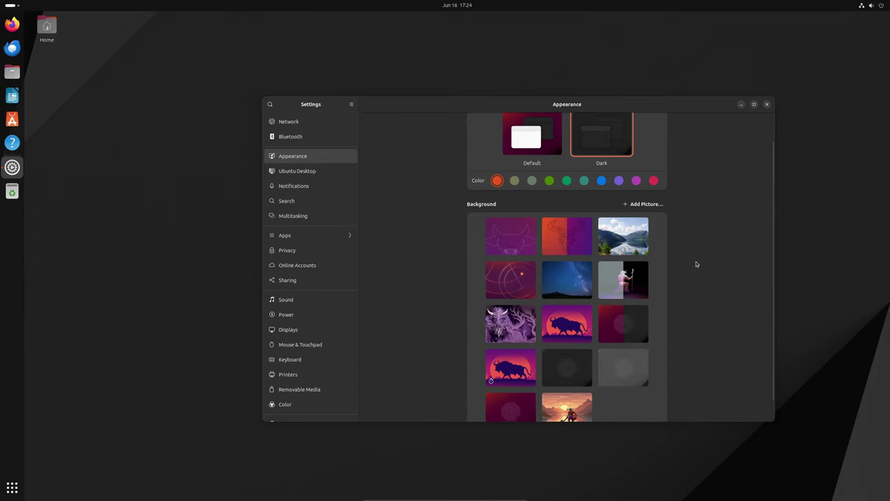
scroll(727, 374, down, 1)
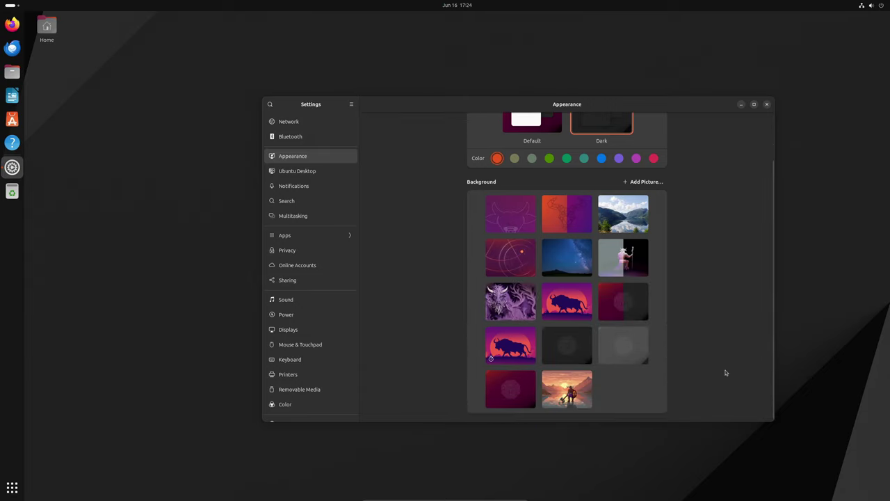
click(578, 392)
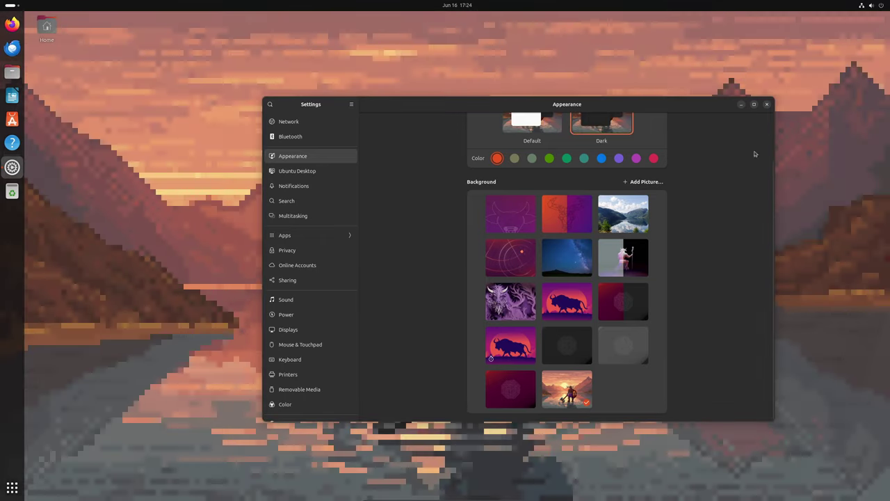
click(742, 104)
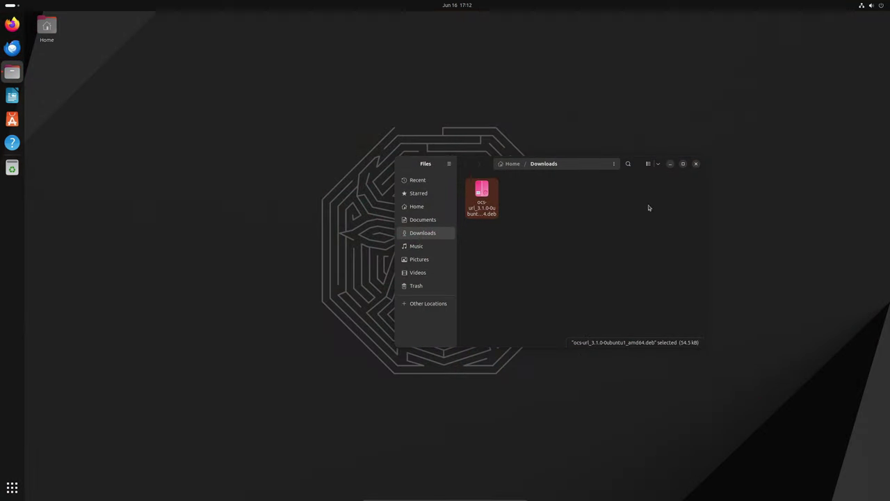
Close the open Downloads window, open the Home folder, then centre and enlarge its window on the desktop
click(697, 163)
double_click(47, 29)
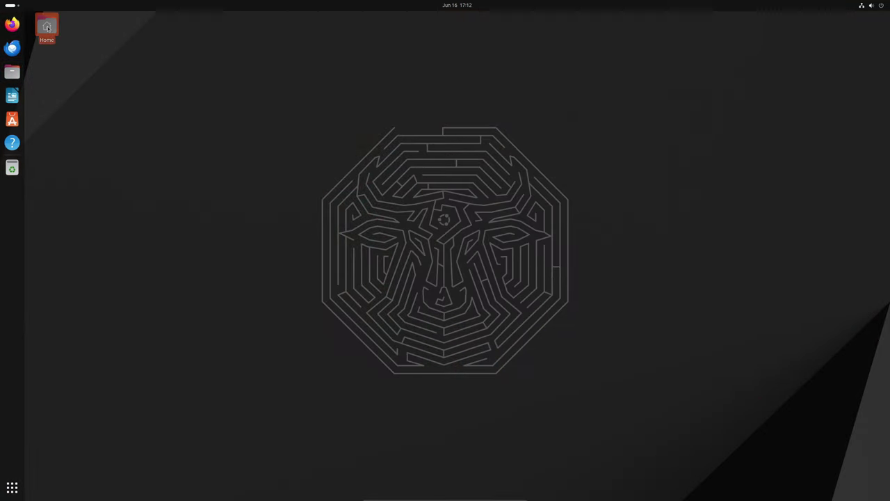
drag(268, 21, 485, 132)
drag(551, 313, 696, 362)
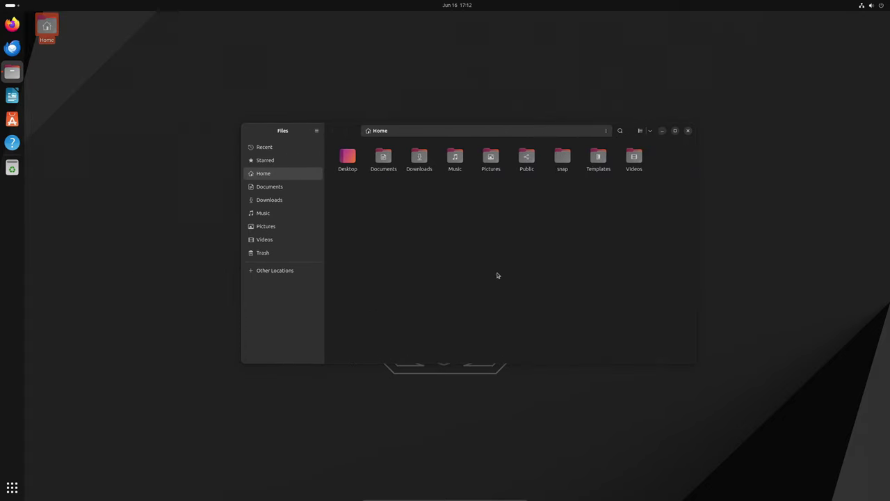
Enlarge the folder icons by two levels and open the Downloads folder
key(ctrl+plus)
key(ctrl+plus)
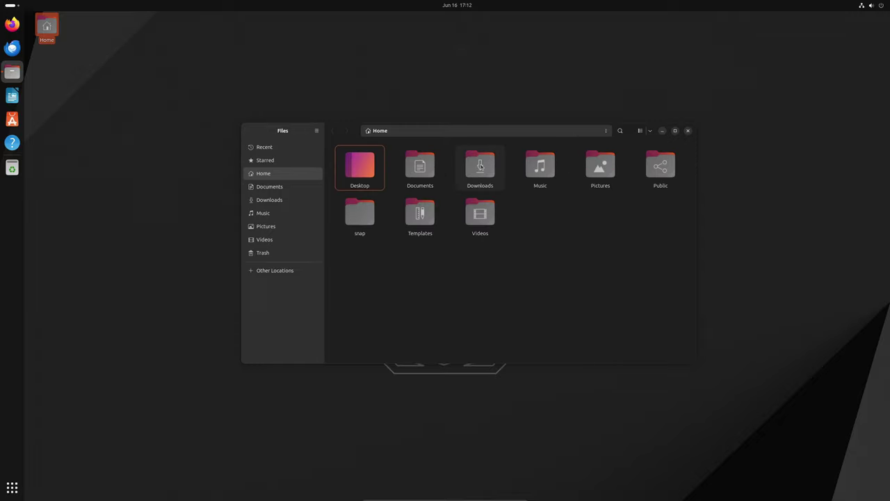
double_click(482, 174)
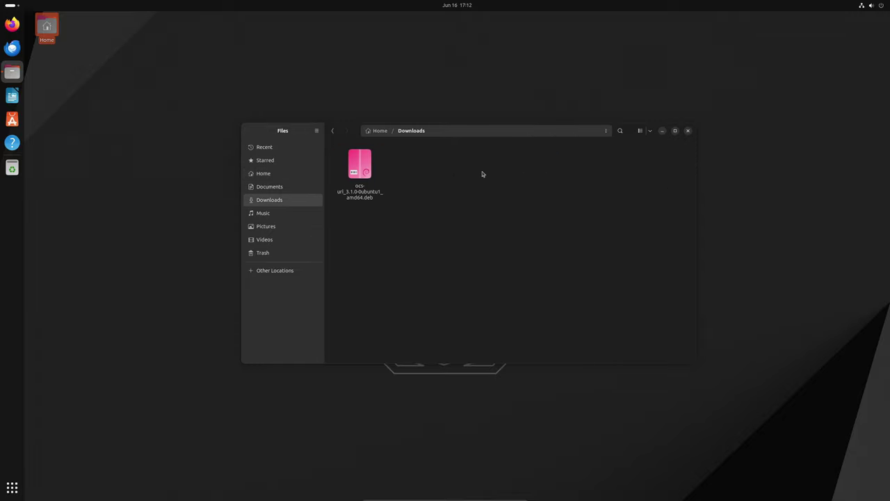
Open ocs-url_3.1.0-0ubuntu1_amd64.deb with App Center instead of the default Archive Manager
right_click(363, 193)
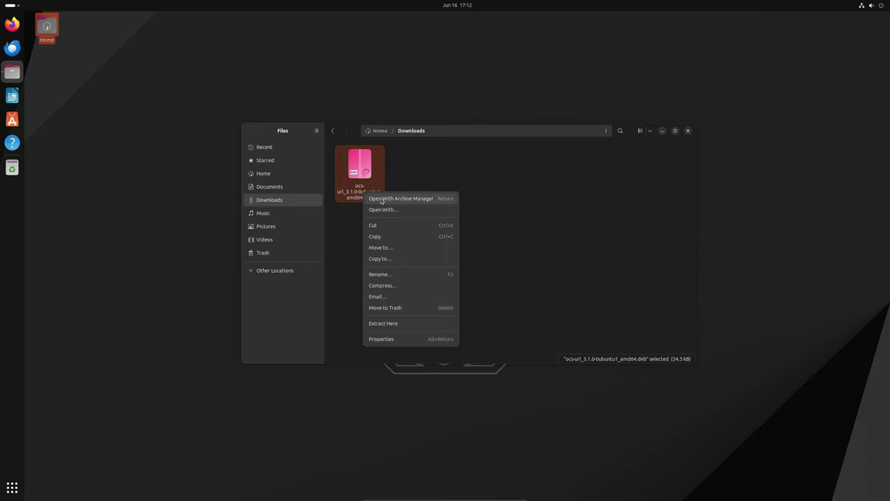
click(390, 210)
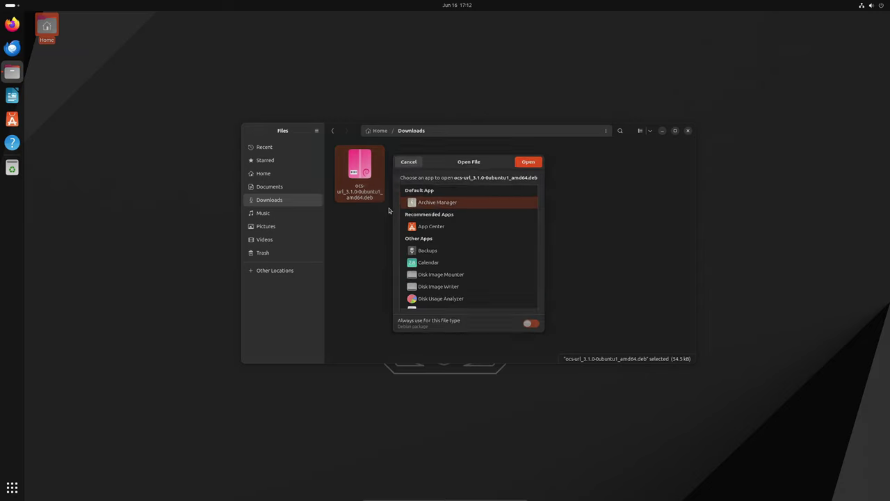
click(441, 227)
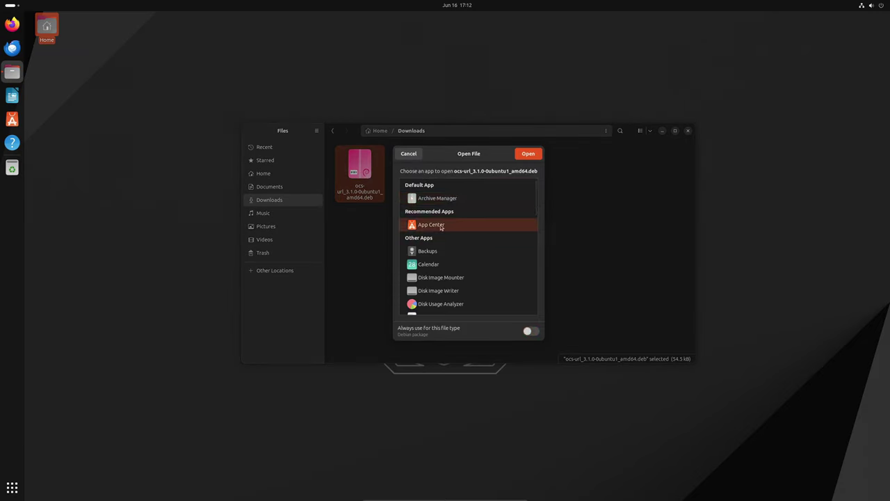
click(526, 153)
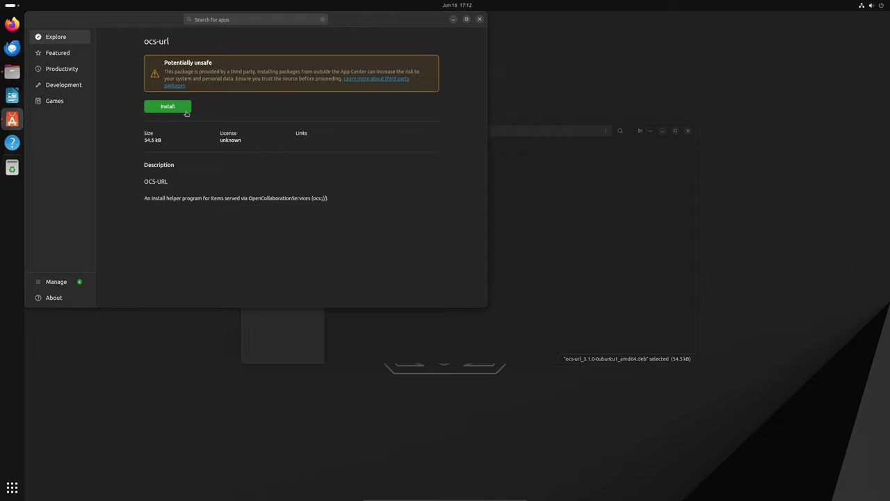
Install the third-party ocs-url package, accept the risk and authenticate with the account password
click(187, 112)
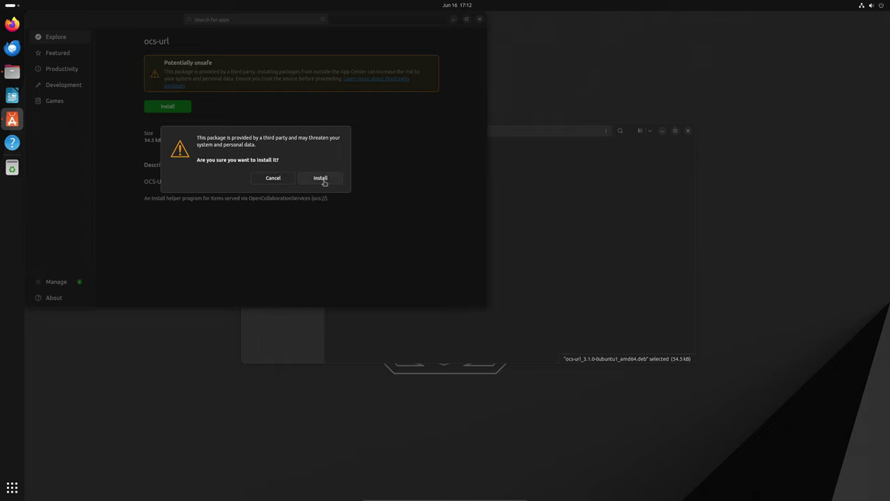
click(324, 179)
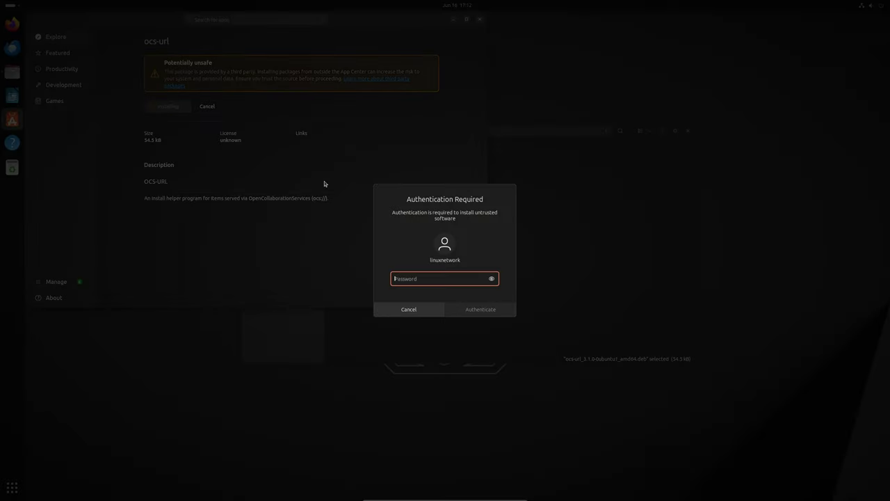
text(*****)
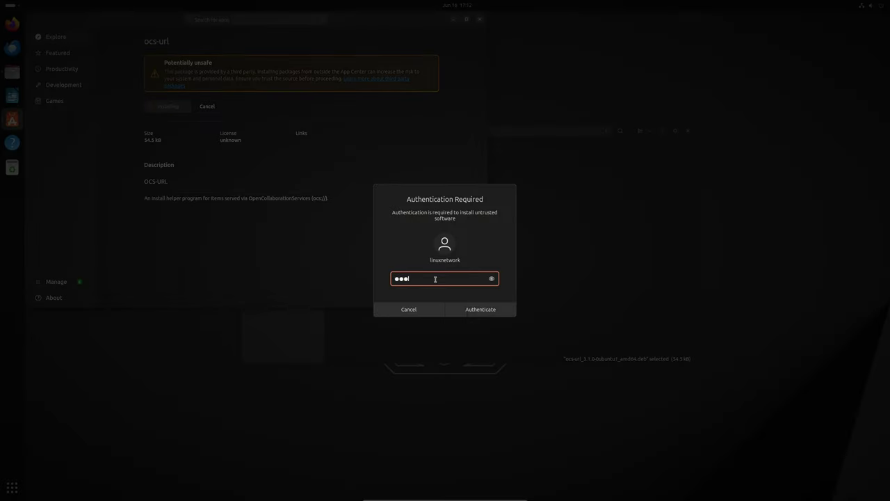
key(Return)
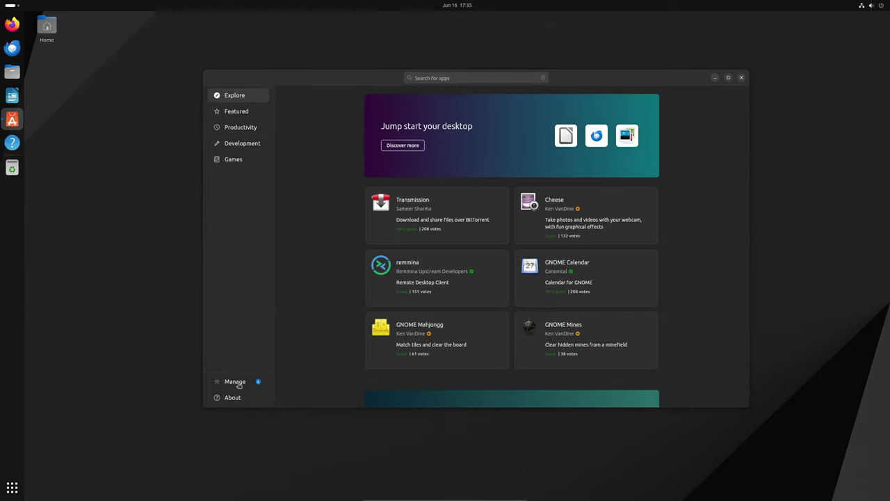
Start updating all apps from App Center's Manage page and authenticate with the account password
click(235, 382)
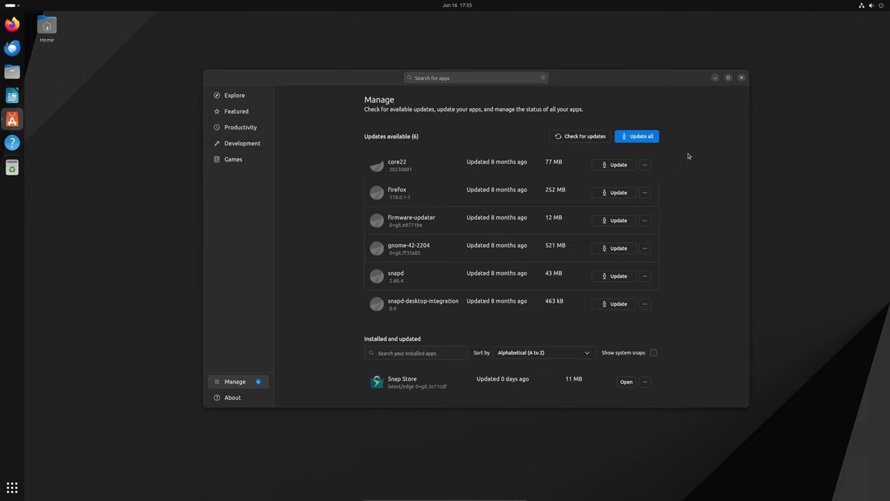
click(646, 140)
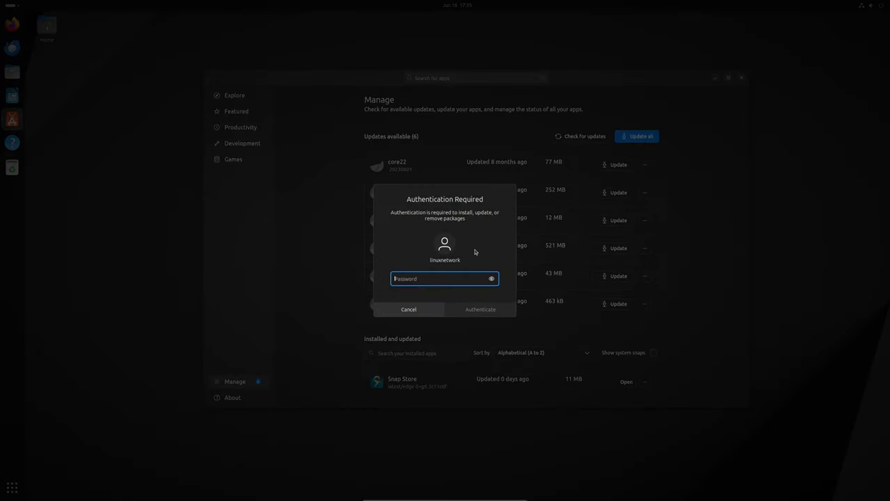
text(*****)
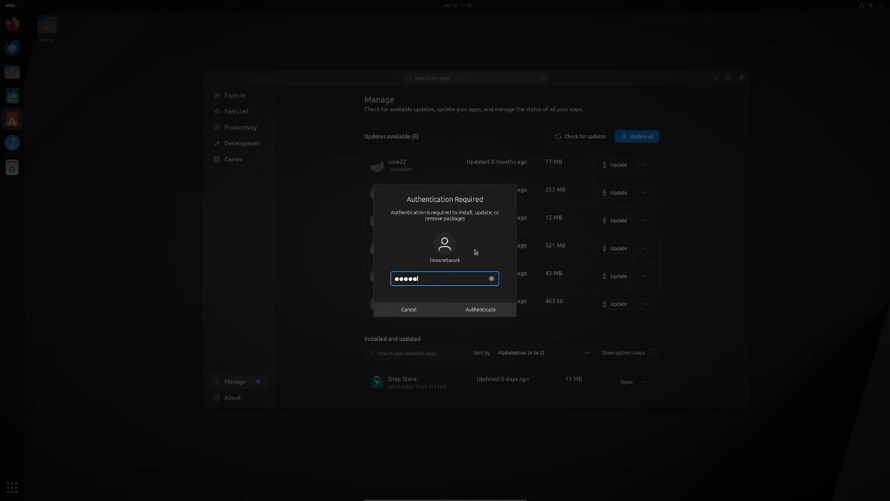
click(482, 311)
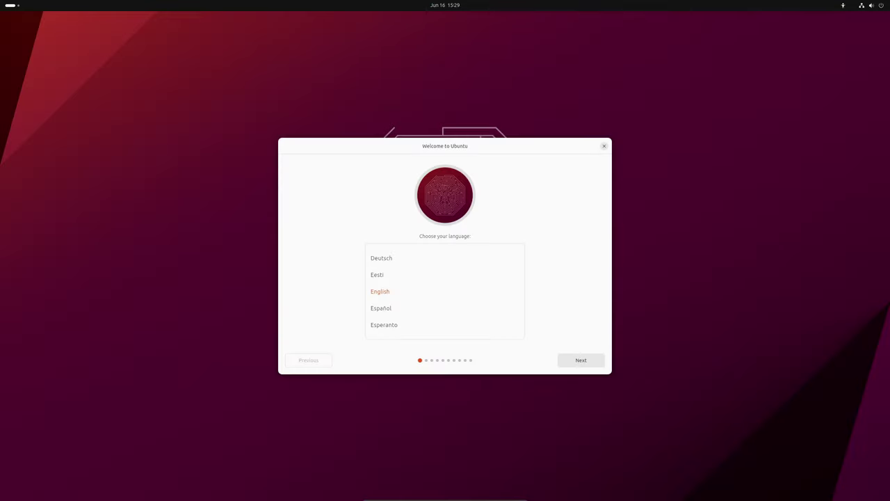
In the Ubuntu installer, accept English and the English (US) keyboard layout, and advance to the Applications and updates page
key(Return)
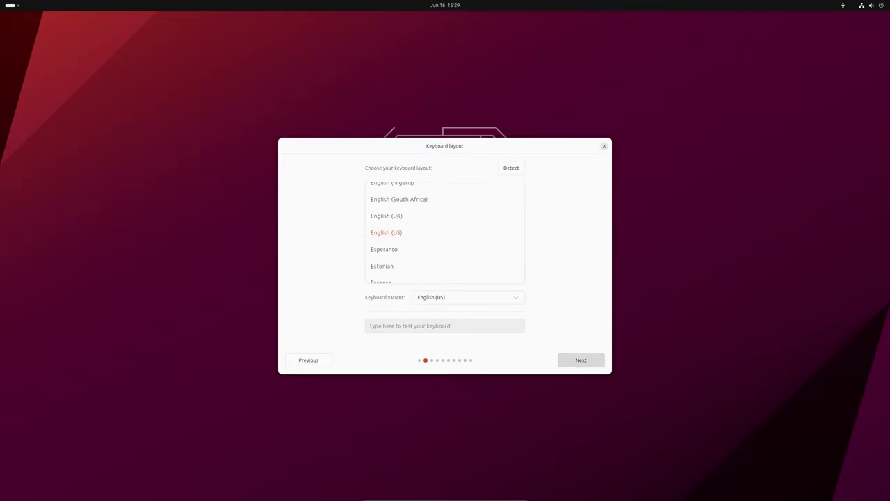
key(Return)
key(Return)
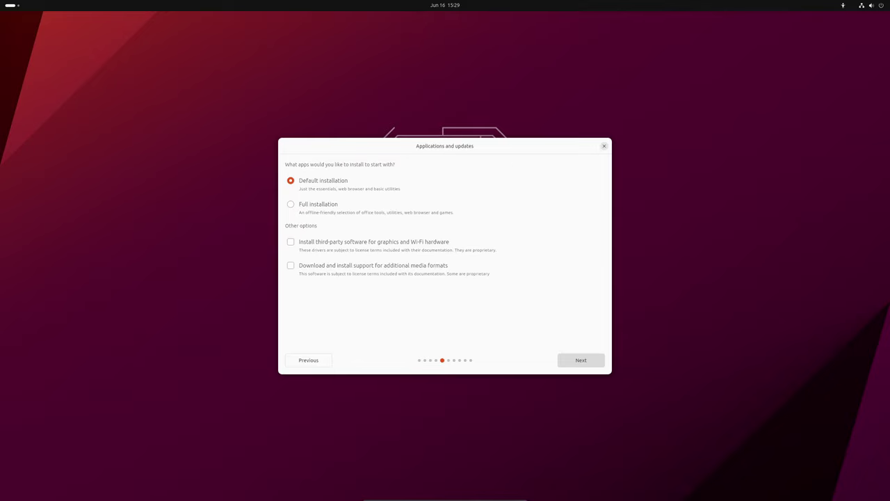
Accept the default installation, keep Erase disk and install Ubuntu, and review its advanced features with None selected
key(Return)
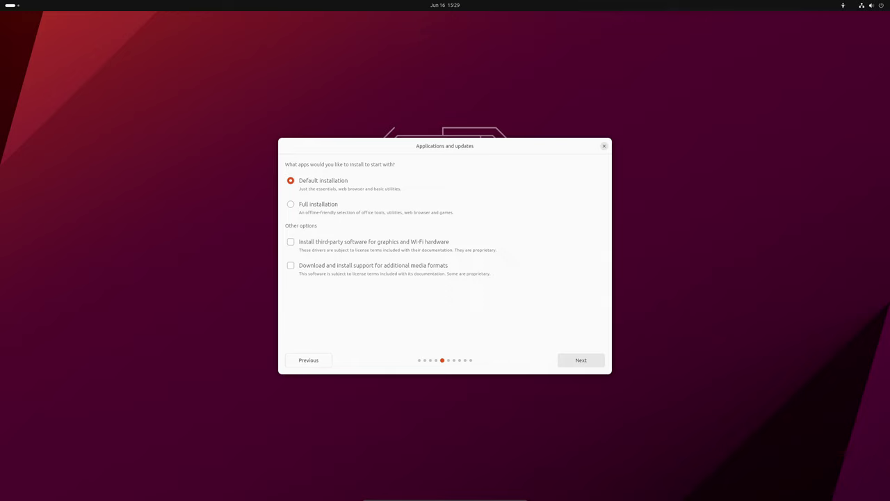
key(Return)
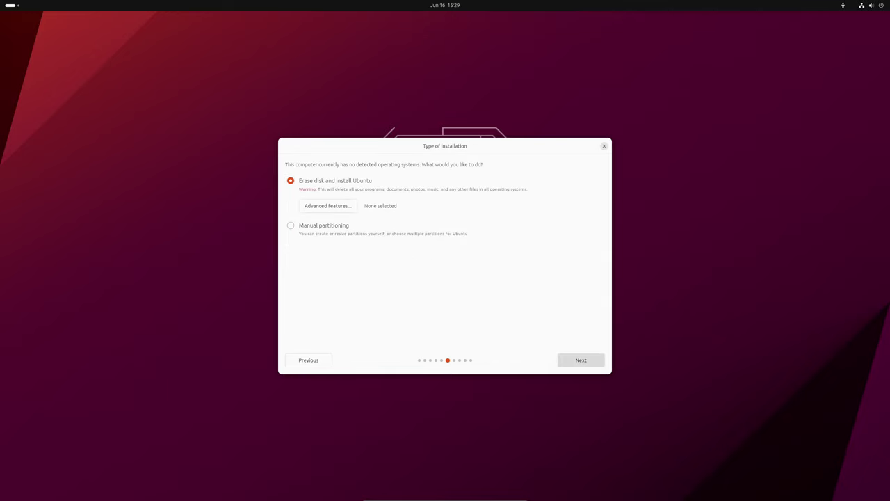
key(Return)
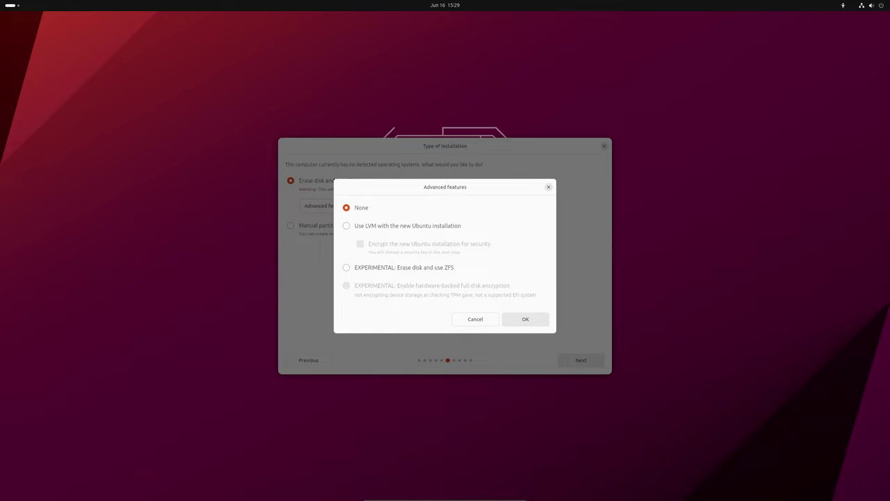
key(Return)
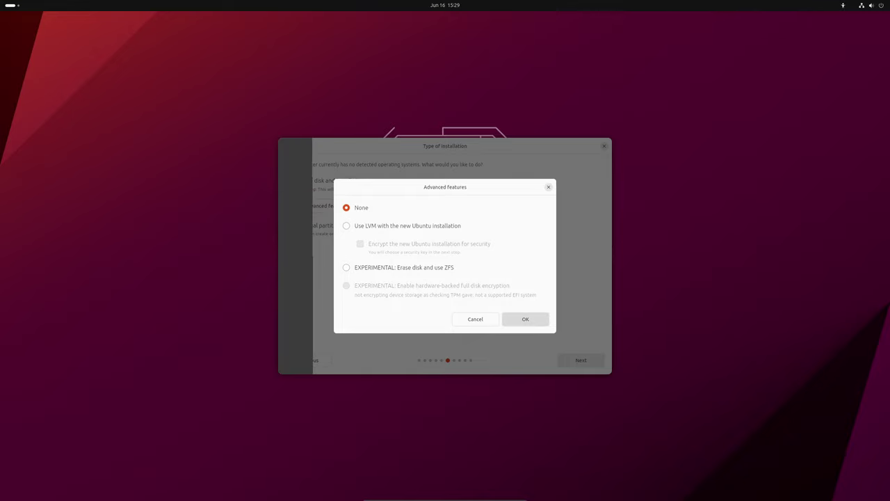
key(Return)
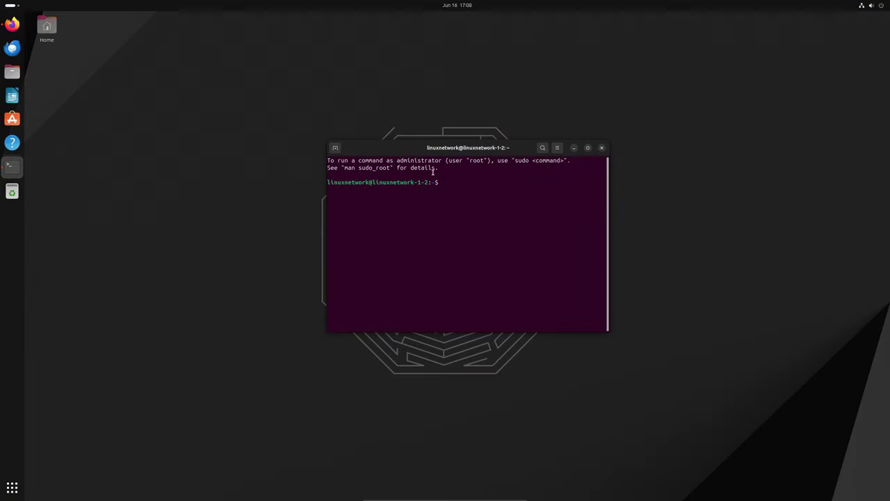
In the terminal, widen the window, run sudo snap refresh snap-store --channel=latest/edge and enter the account password
right_click(460, 192)
click(477, 215)
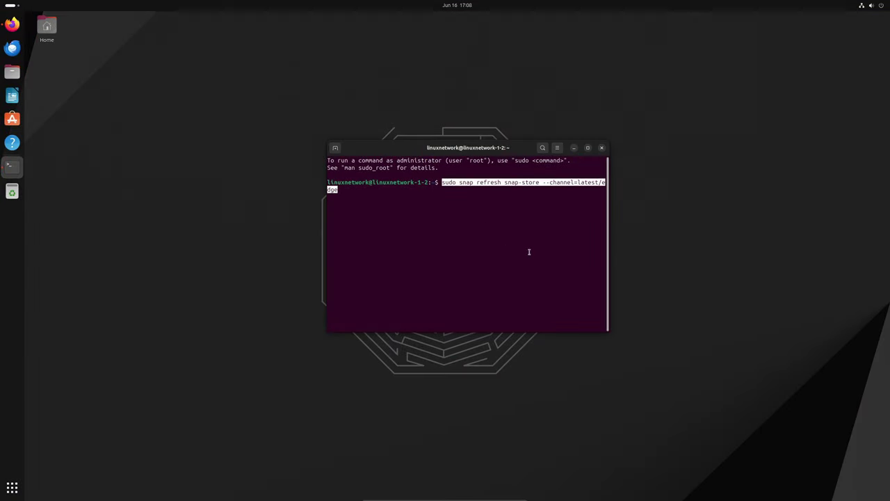
drag(610, 277, 696, 276)
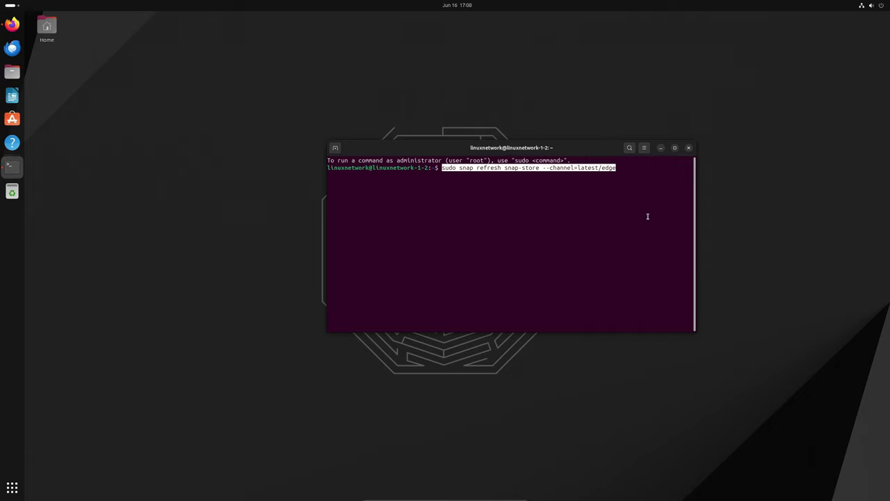
key(Return)
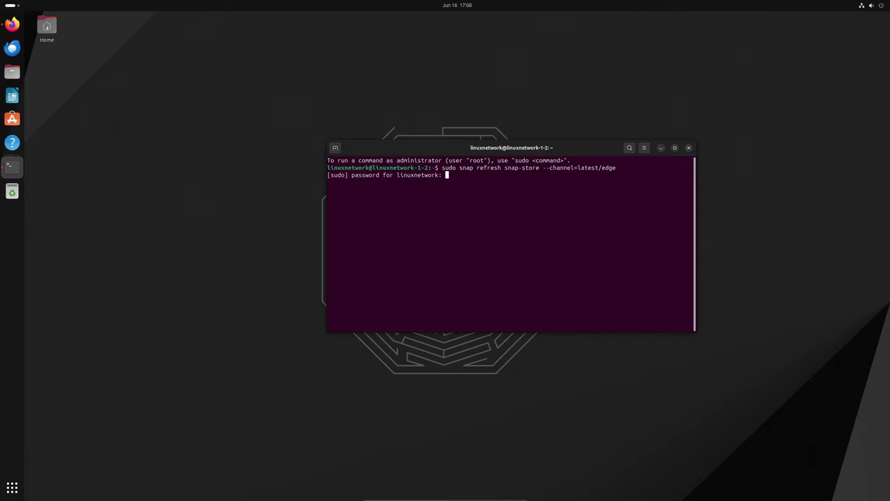
key(Return)
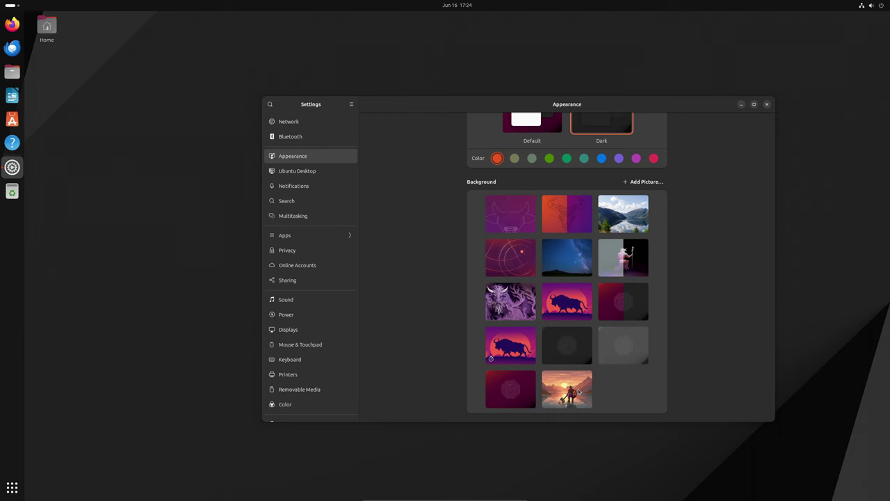
Set the pixel-art Minotaur sunset picture as the desktop background and minimize Settings to view it
click(580, 393)
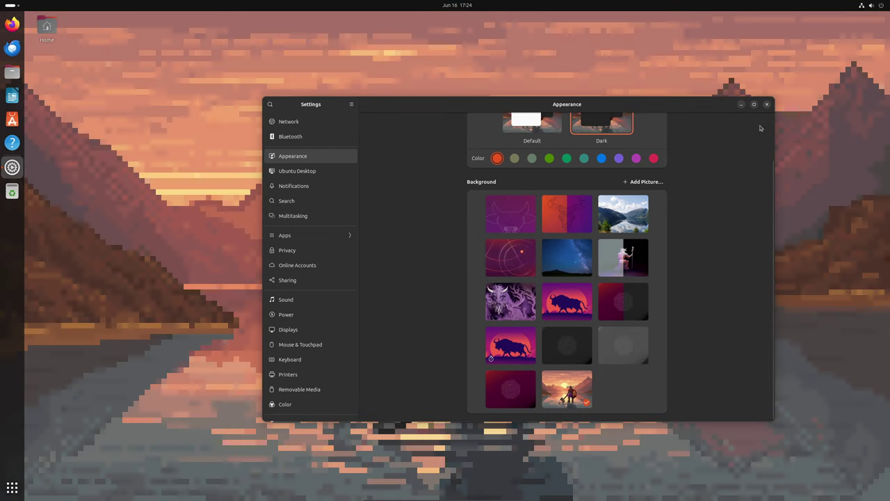
click(741, 104)
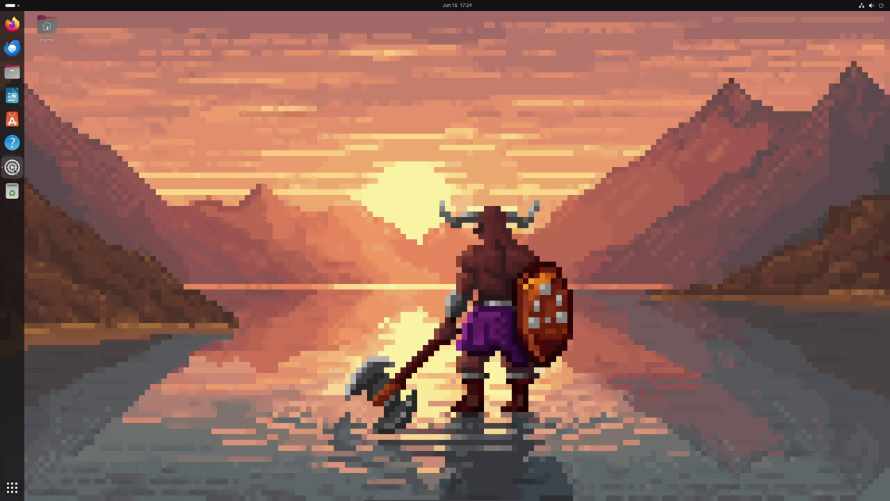
Restore the Settings window and set the dark grey maze picture as the desktop background
click(12, 166)
scroll(597, 321, up, 2)
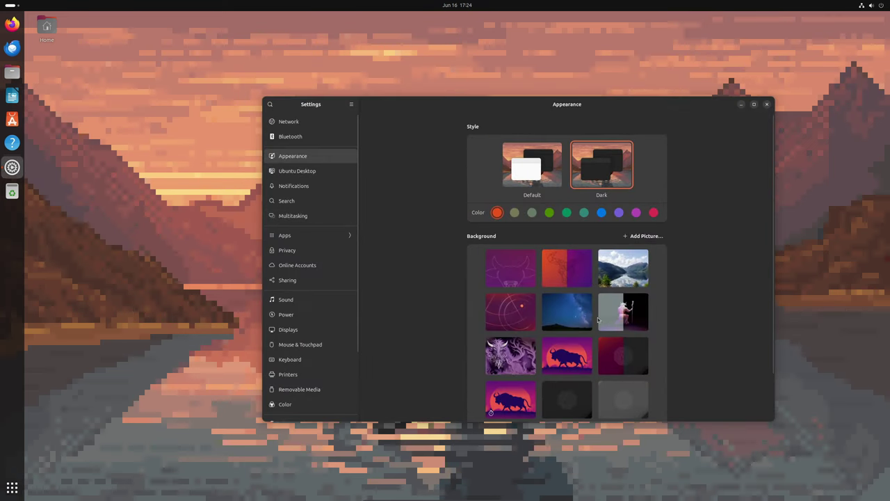
scroll(592, 318, down, 1)
click(576, 363)
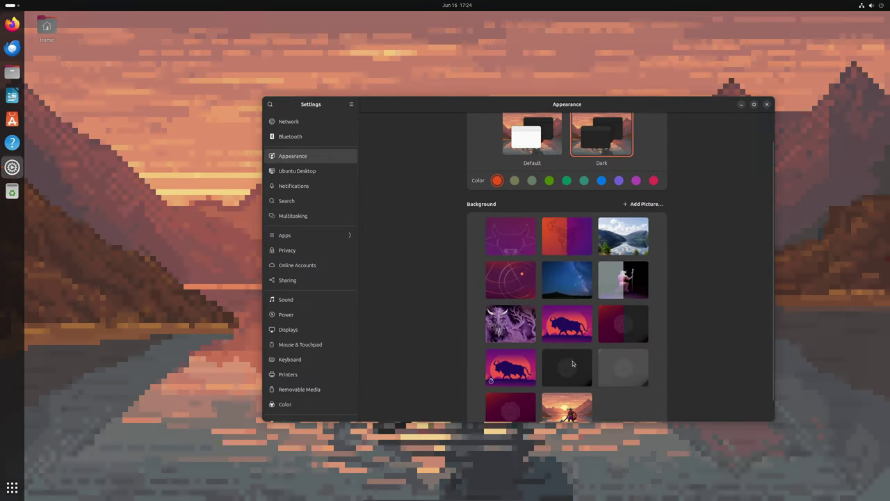
scroll(557, 240, up, 1)
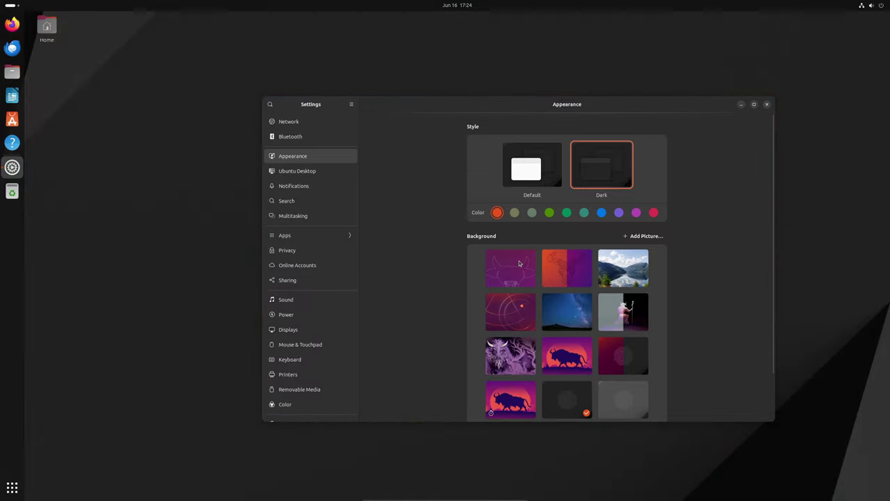